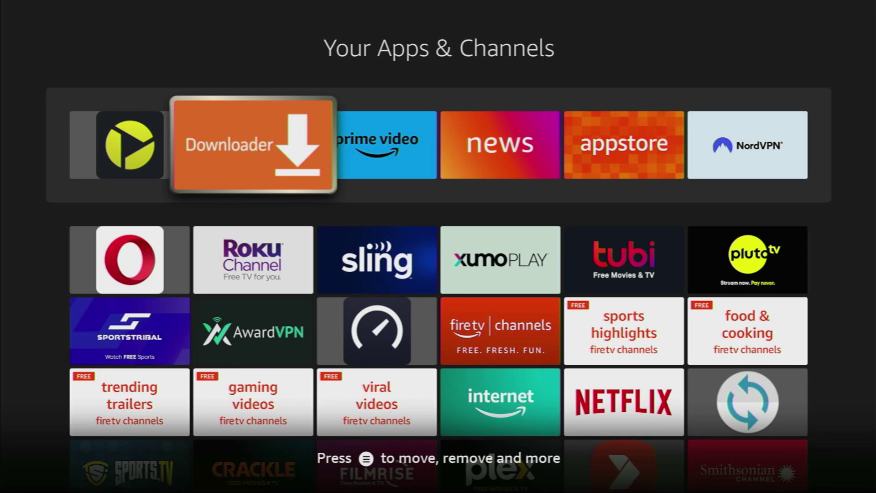
key(Escape)
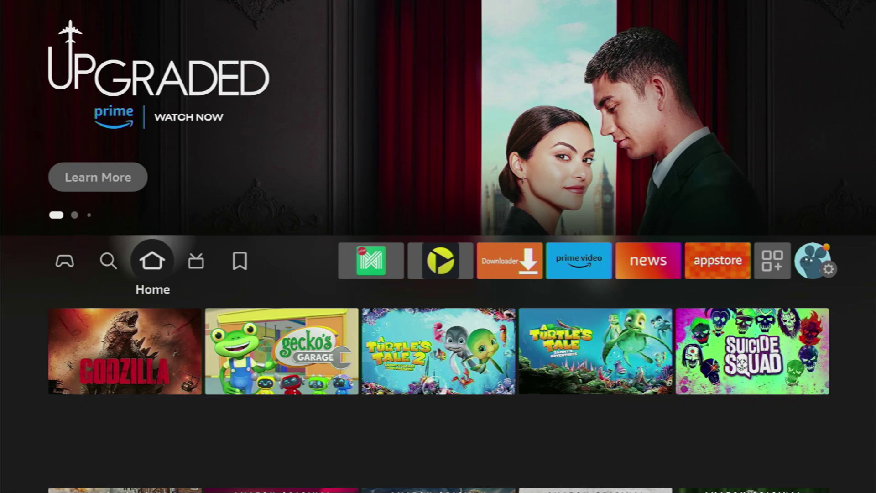
key(Left)
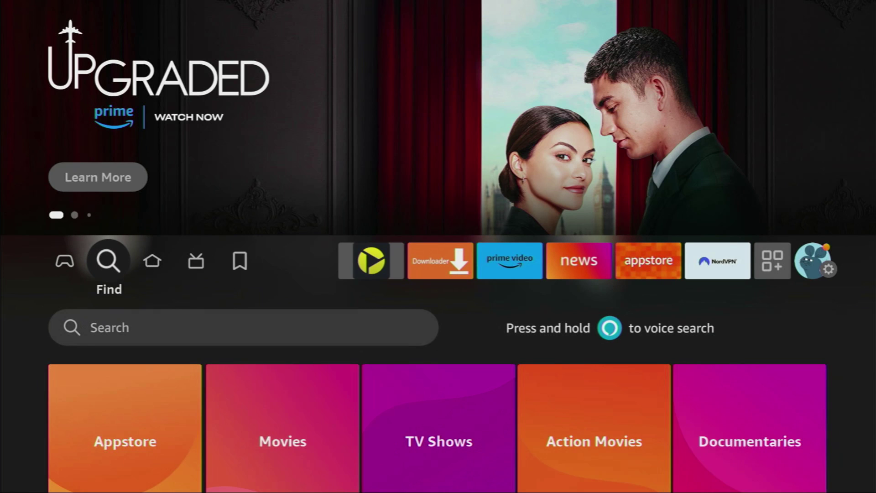
key(Down)
key(Return)
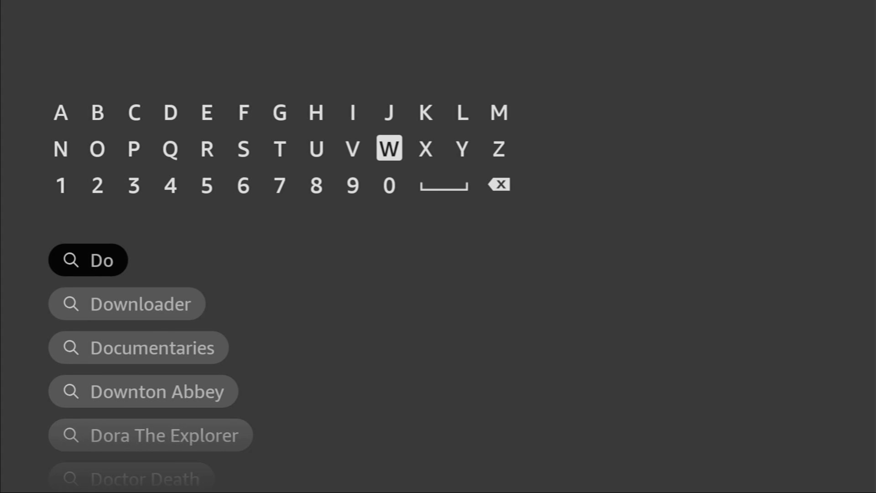
key(Return)
key(Down)
key(Down)
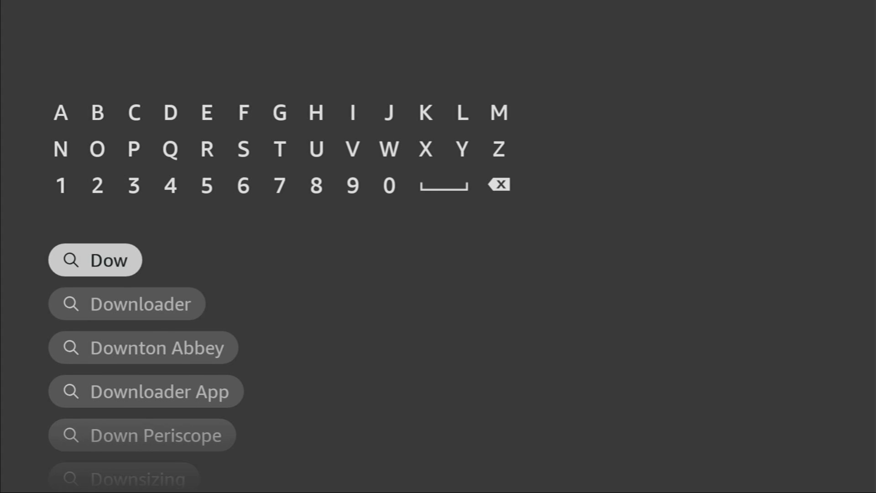
key(Down)
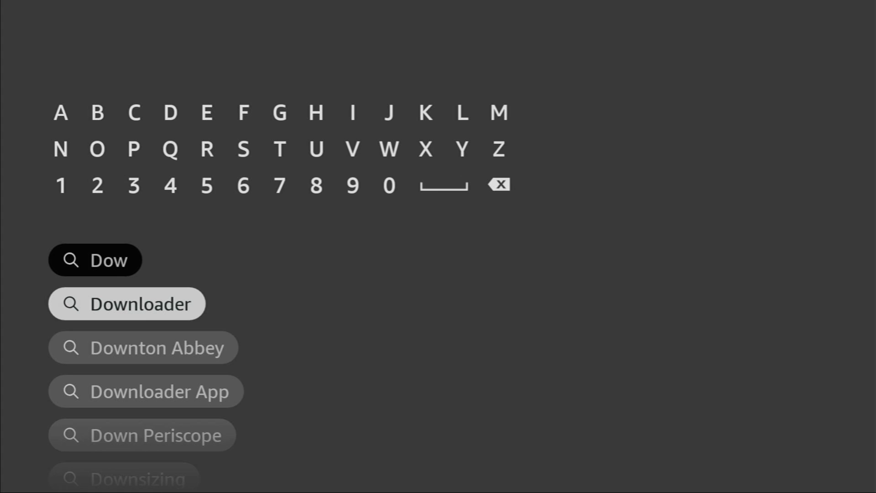
key(Down)
key(Up)
key(Return)
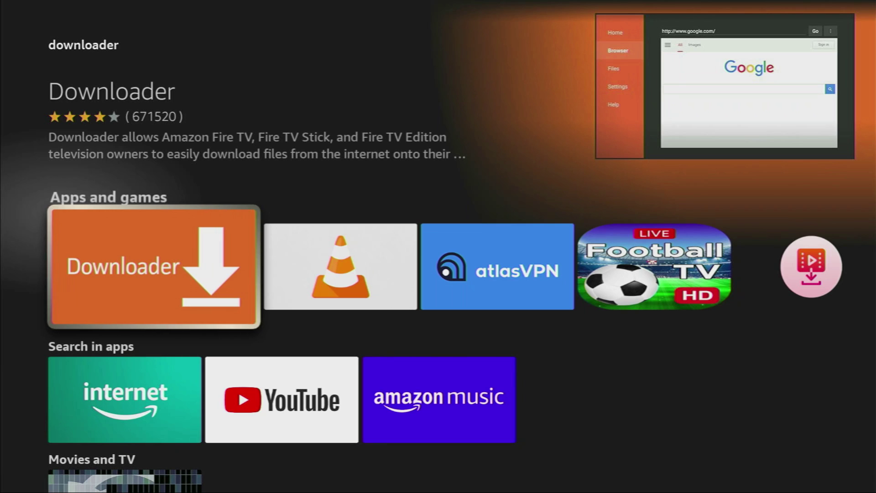
Step: From the Home screen, open My Fire TV in the Settings gear grid
key(Home)
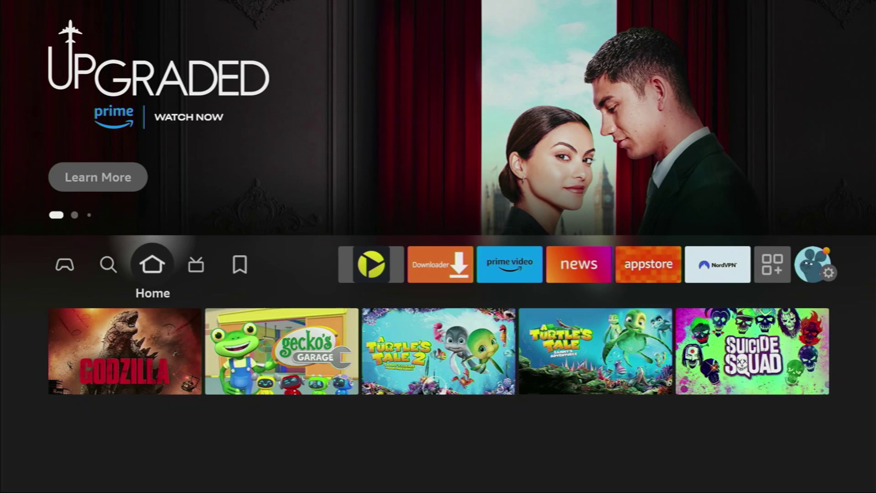
key(Right)
key(Right)
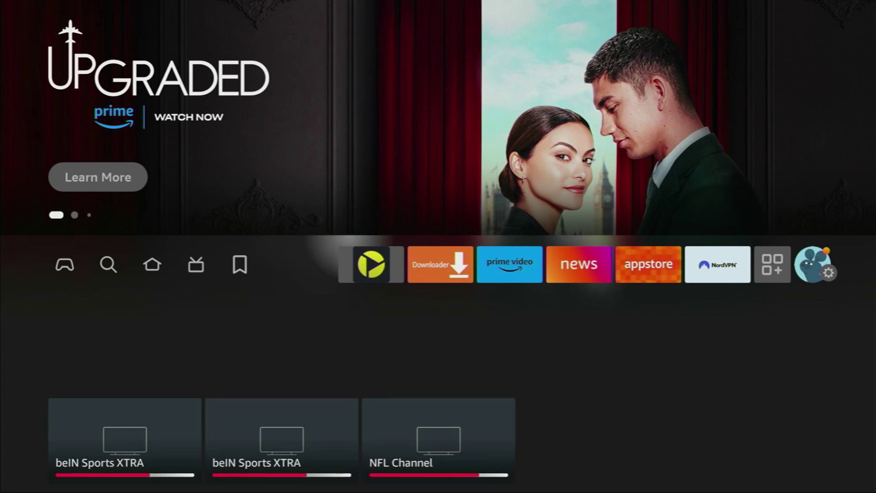
key(Right)
key(Right)
key(Right)
key(Right)
key(Right)
key(Right)
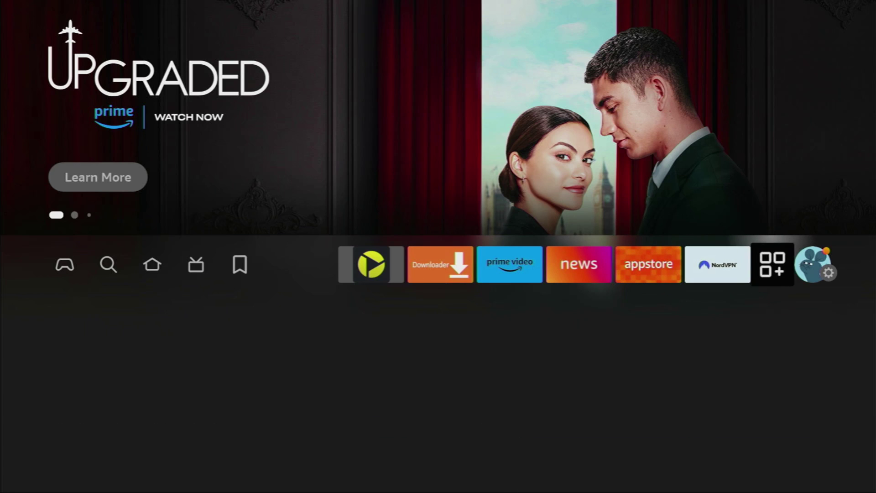
key(Right)
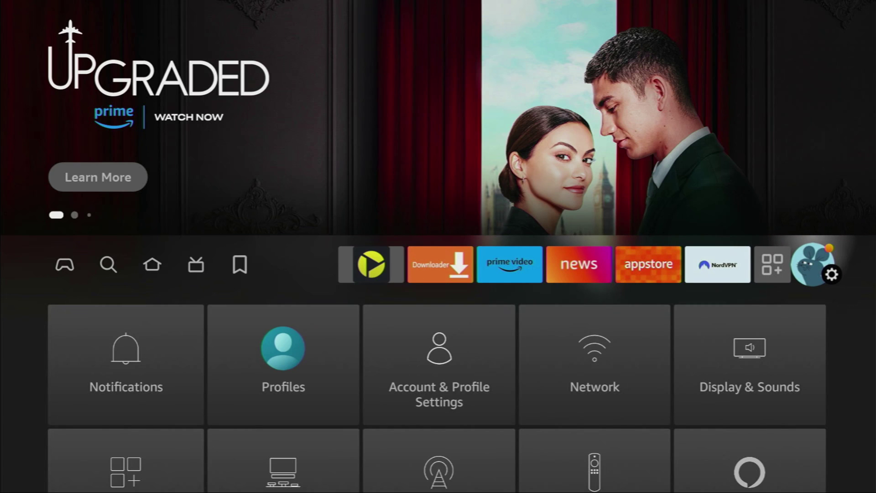
key(Down)
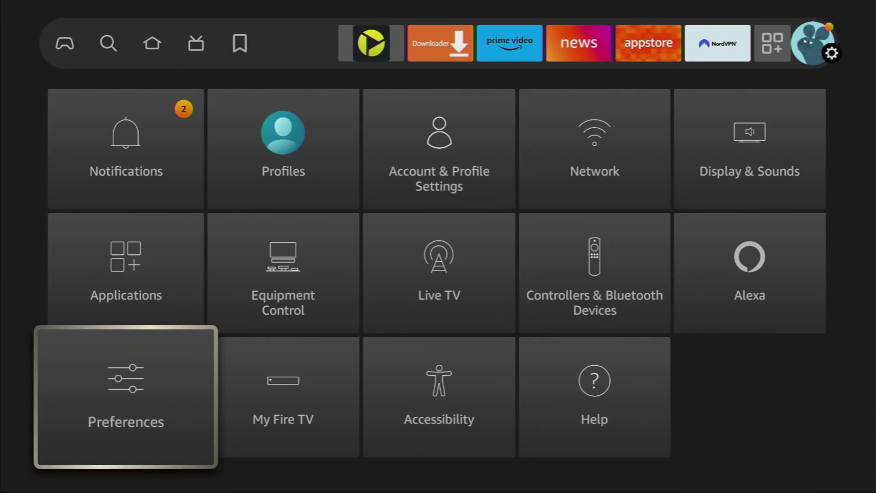
key(Right)
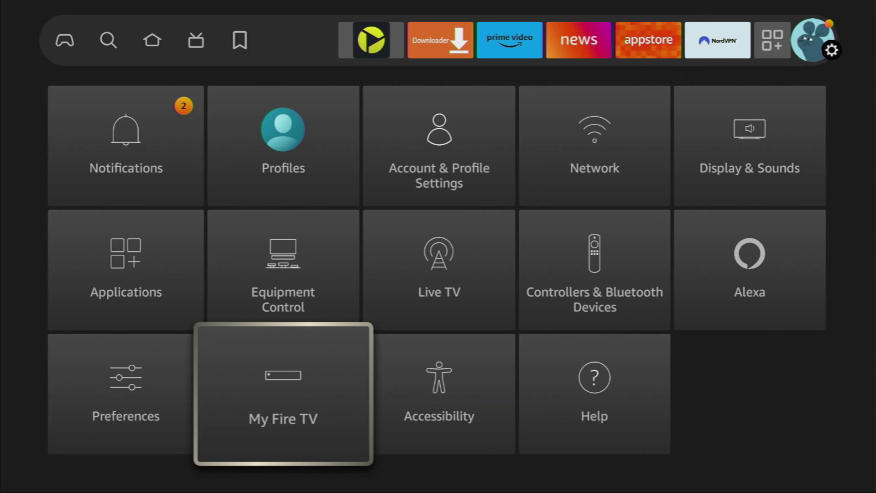
key(Return)
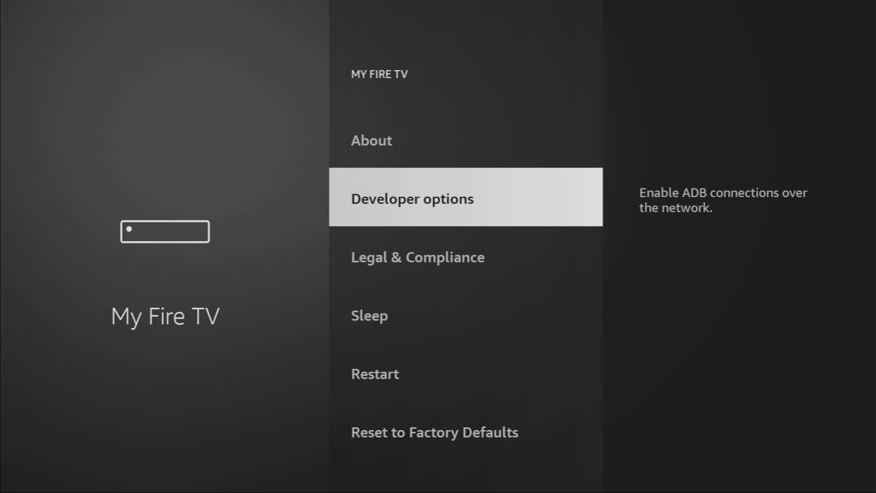
key(Up)
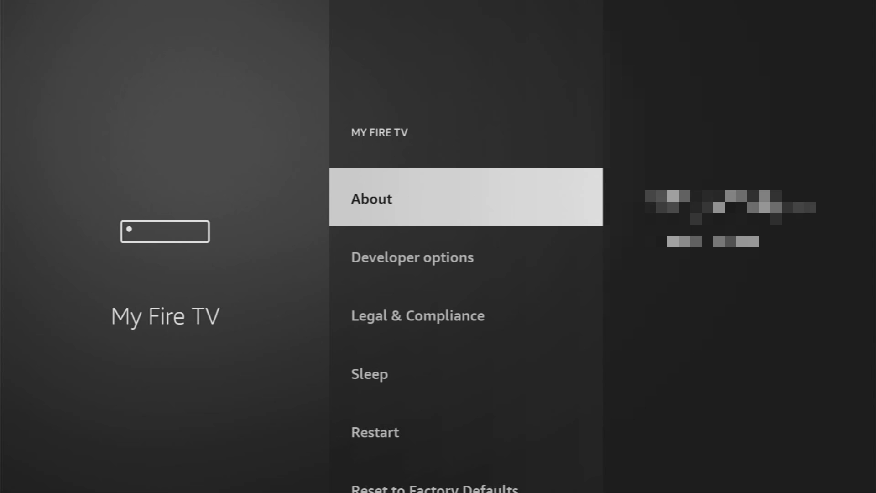
key(Return)
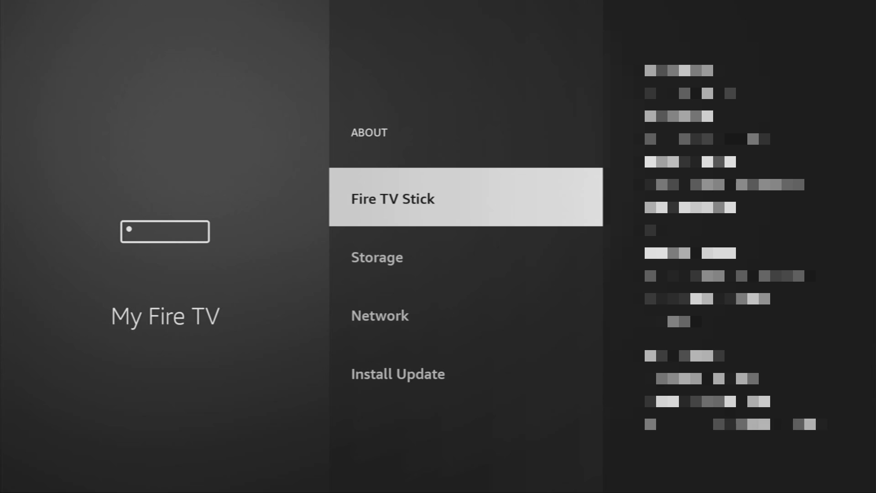
key(Return)
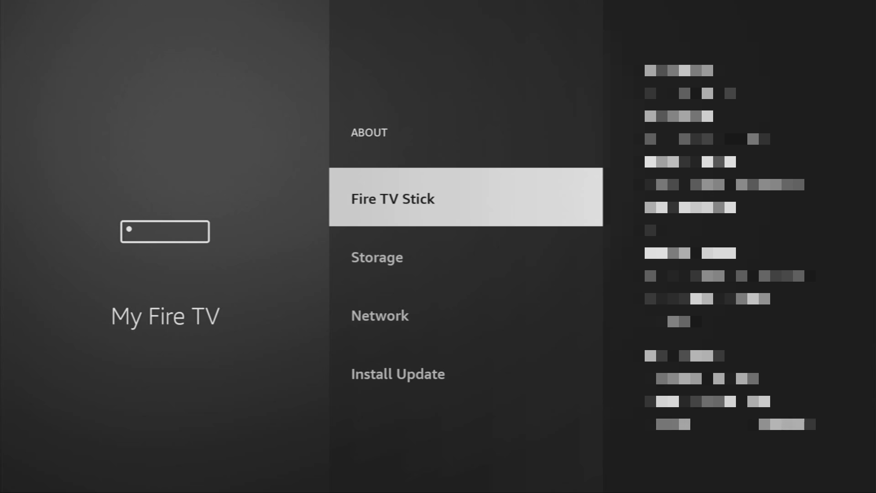
key(Escape)
key(Down)
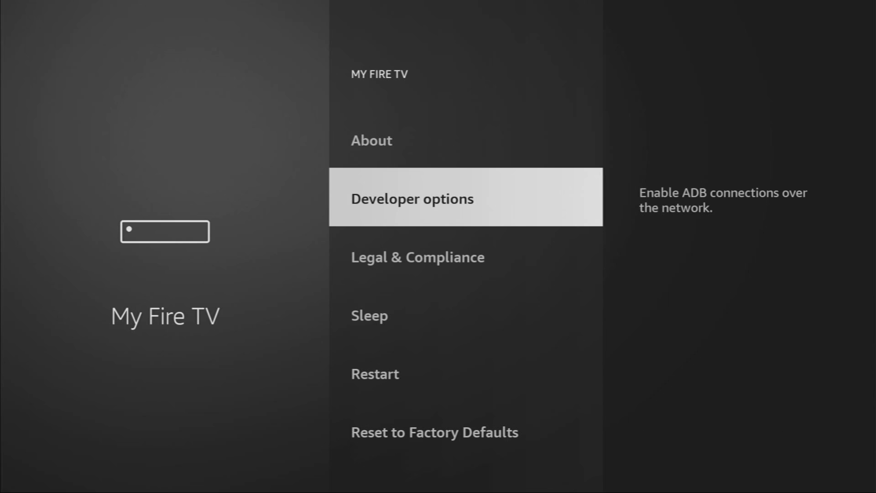
Step: Under Developer options > Install unknown apps, switch Downloader to ON
key(Return)
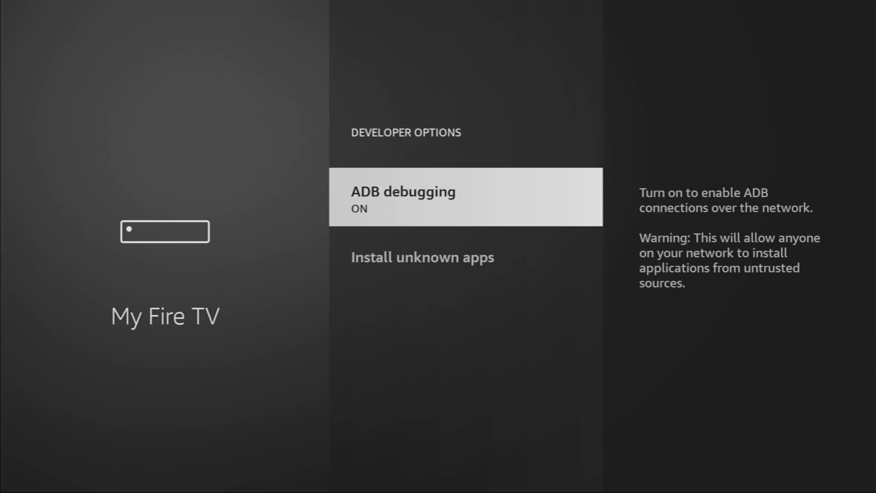
key(Down)
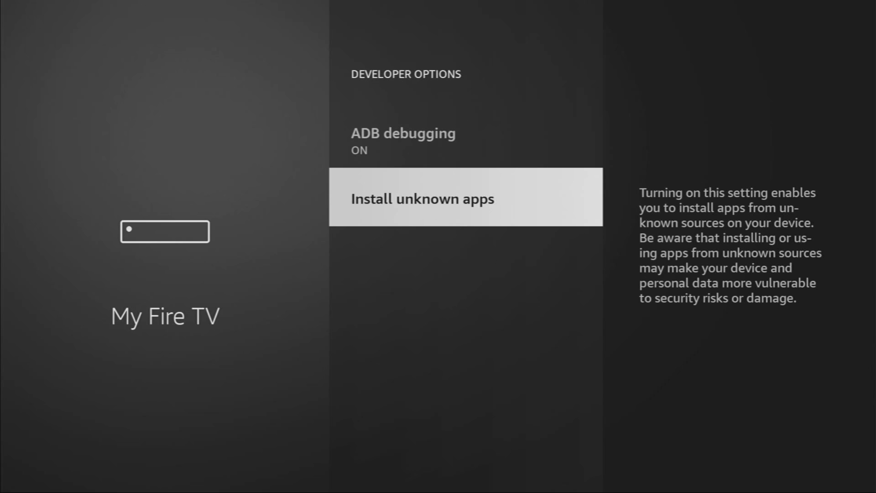
key(Return)
key(Down)
key(Down)
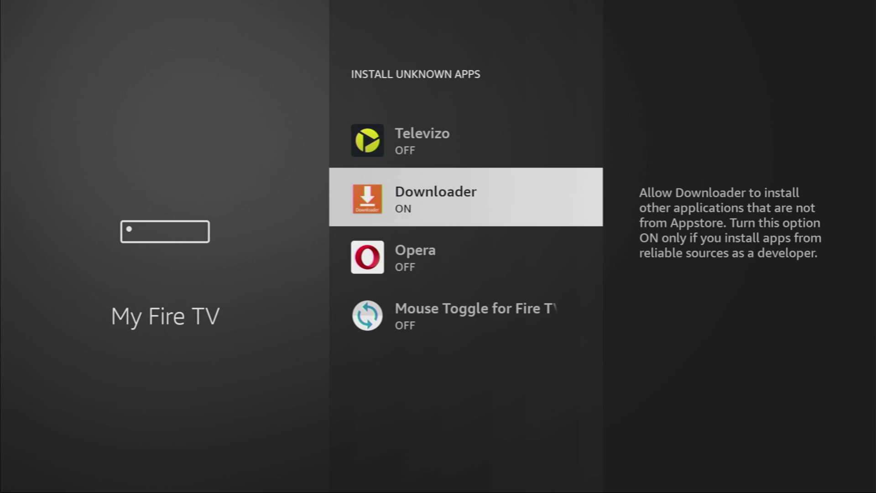
key(Return)
key(Return)
Step: Return to the Home screen and open Your Apps & Channels
key(Home)
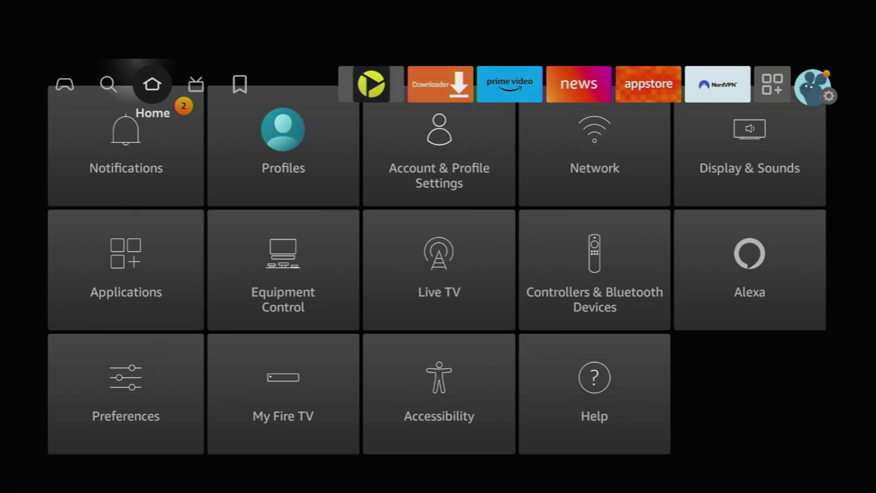
key(Right)
key(Right)
key(Right)
key(Right)
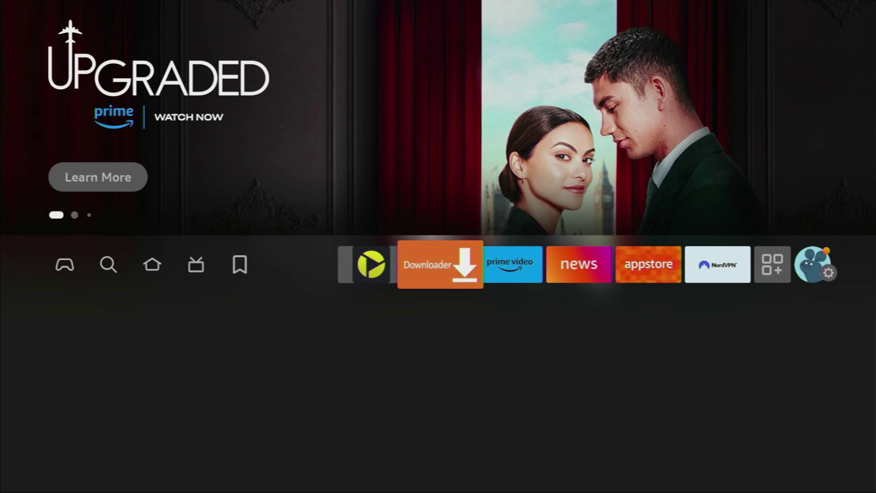
key(Right)
key(Right)
key(Right)
key(Right)
key(Right)
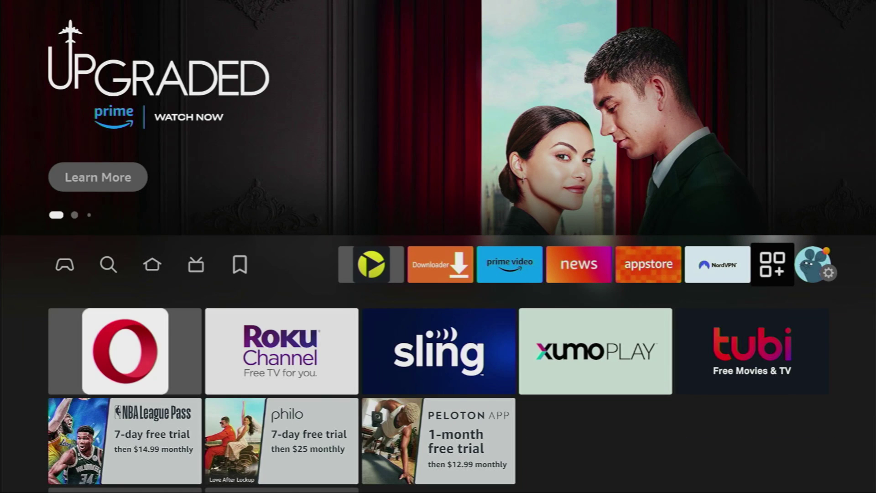
key(Return)
key(Right)
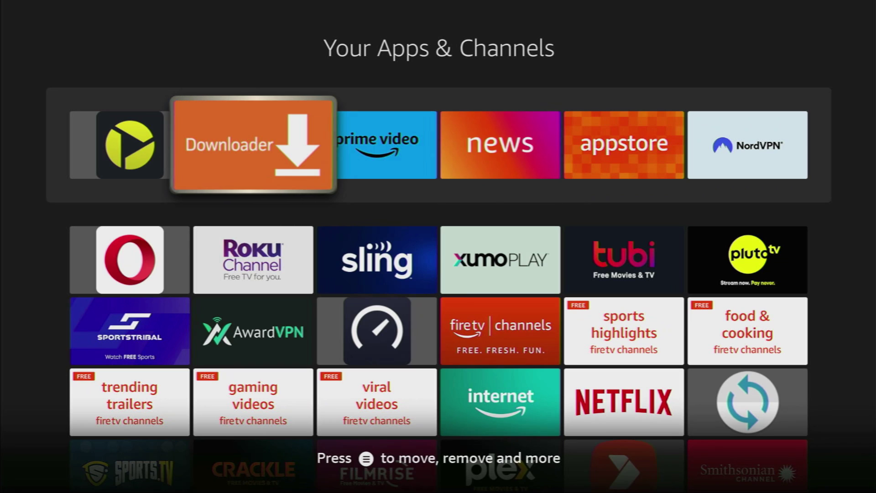
Step: Launch the NordVPN app from the apps row
key(Right)
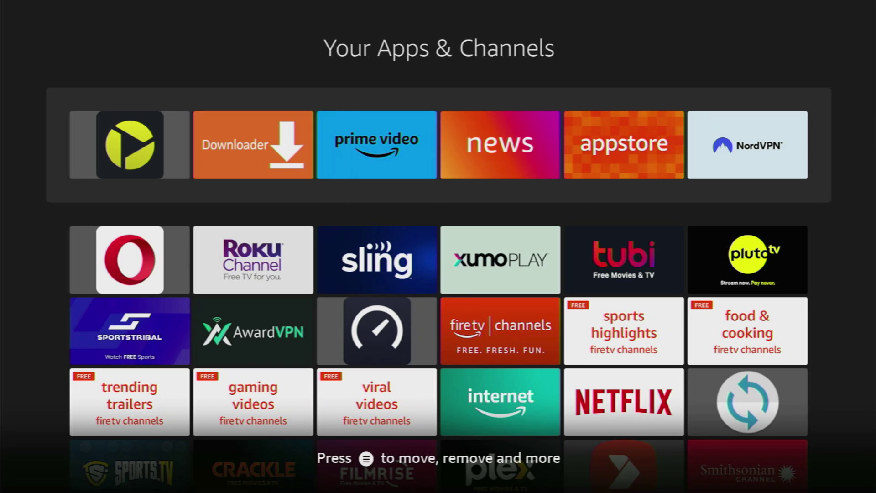
key(Right)
key(Right)
key(Right)
key(Return)
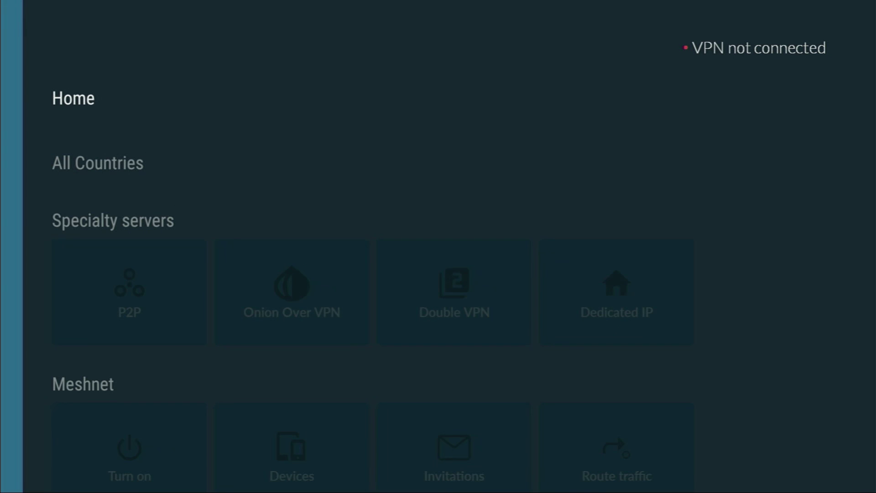
Step: Browse All Countries, then connect to Austria from the top row
key(Right)
key(Right)
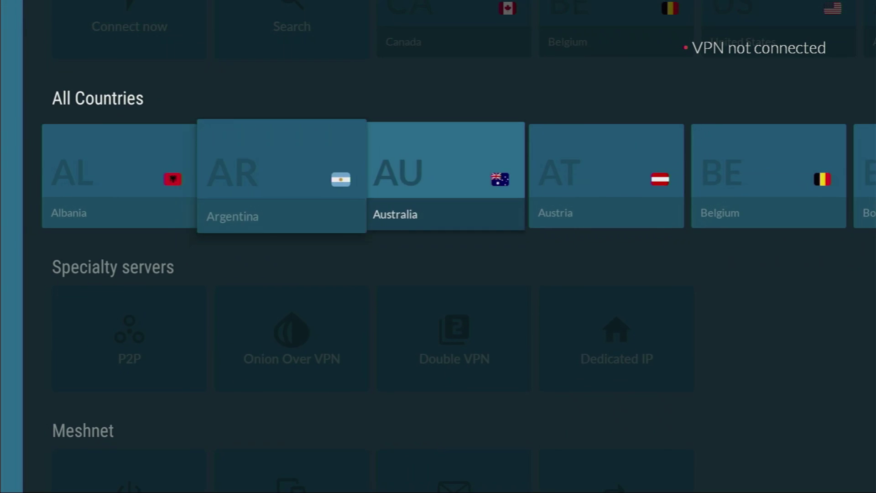
key(Right)
key(Right)
key(Right)
key(Right)
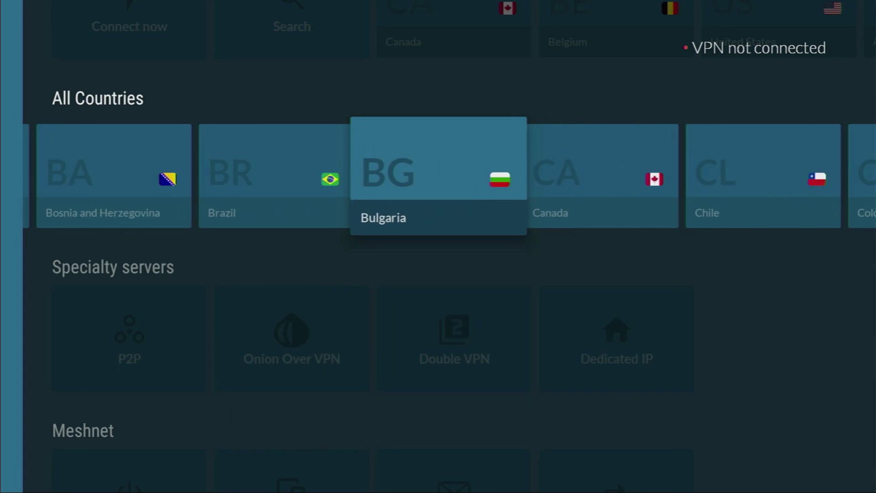
key(Right)
key(Right)
key(Right)
key(Right)
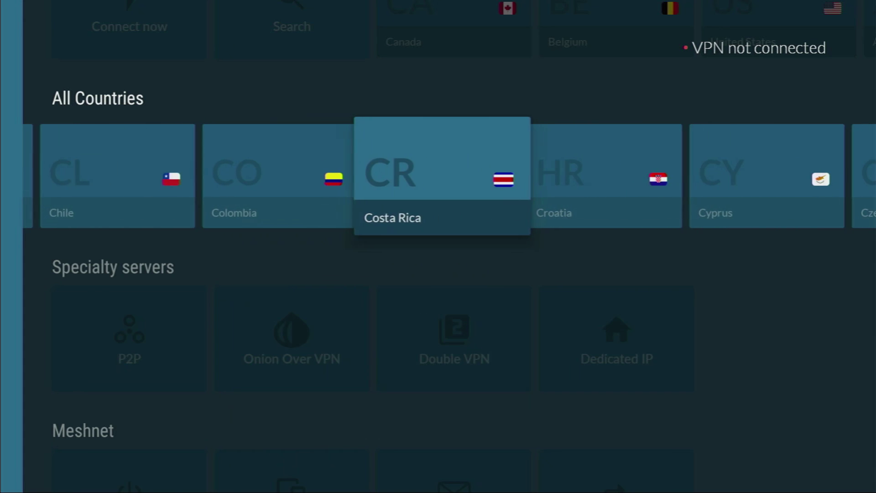
key(Right)
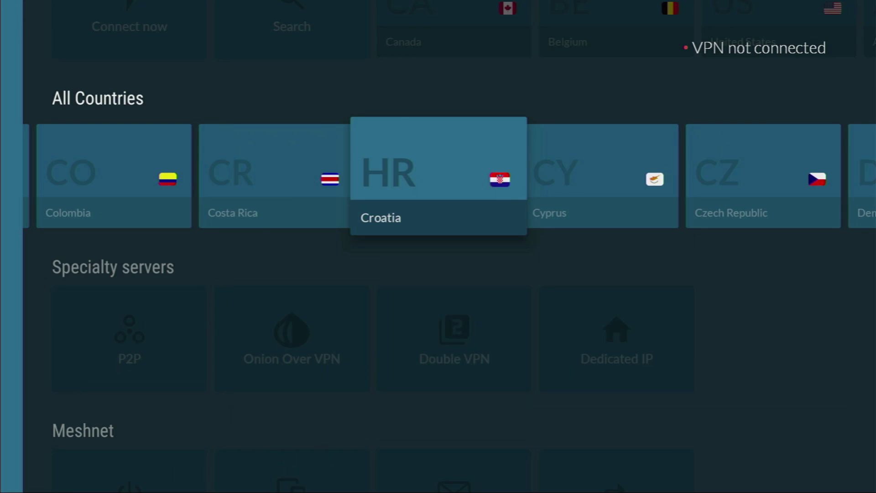
key(Up)
key(Right)
key(Right)
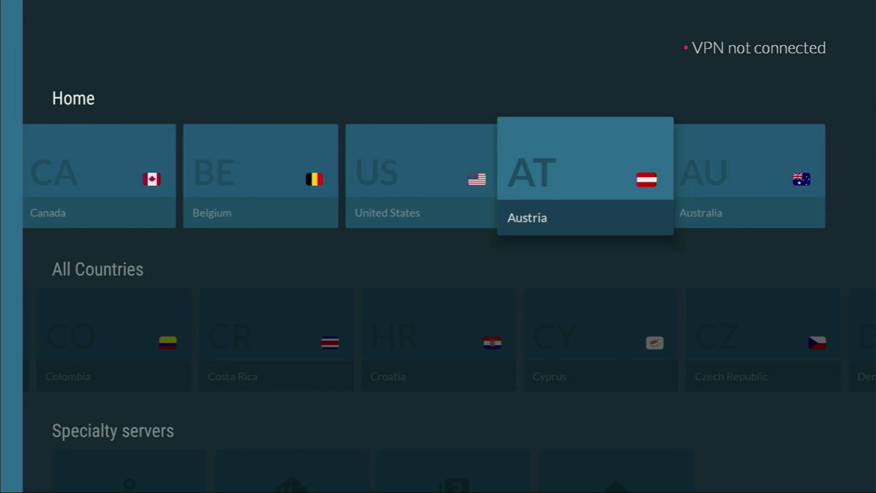
key(Return)
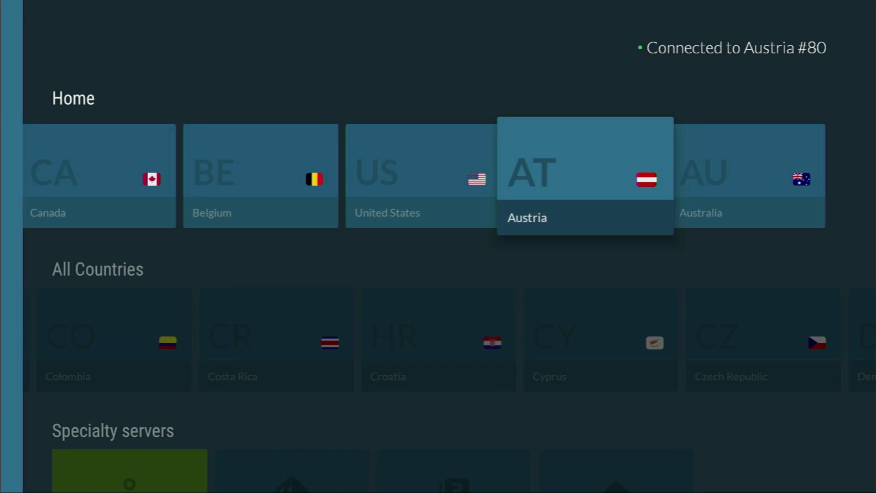
Step: Browse the country rows left past Canada and Bulgaria, ending on the top row
key(Down)
key(Left)
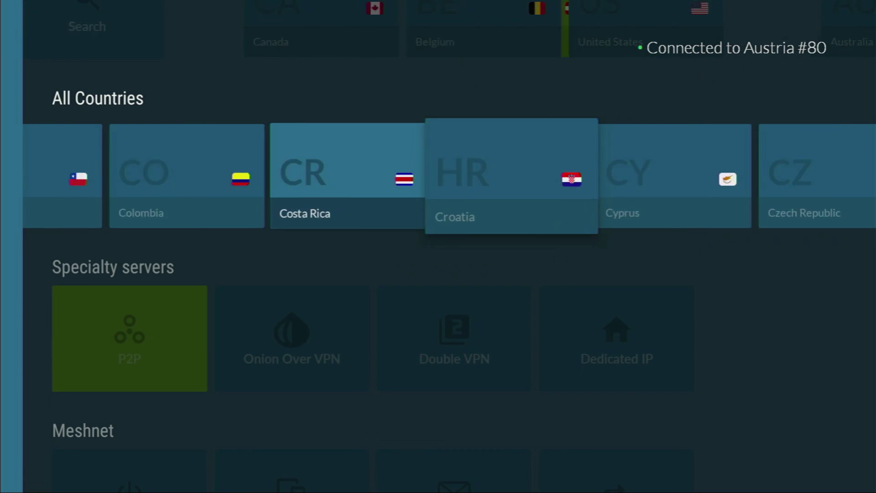
key(Up)
key(Left)
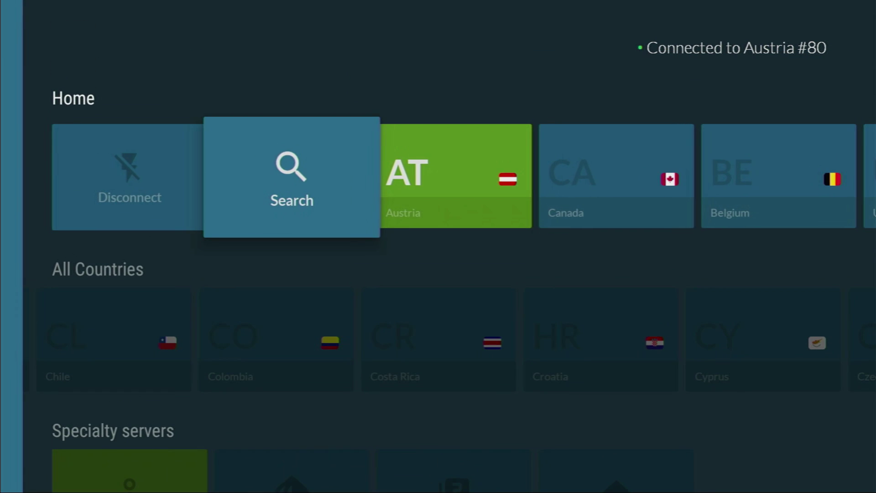
key(Down)
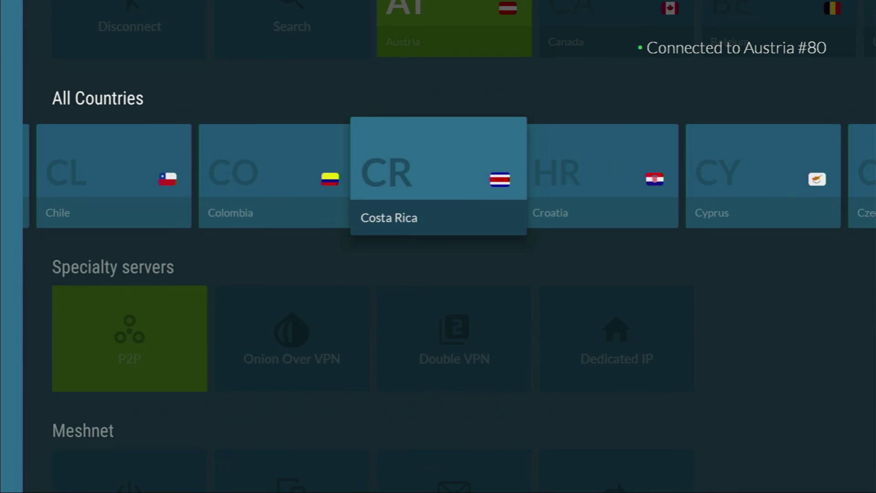
key(Left)
key(Left)
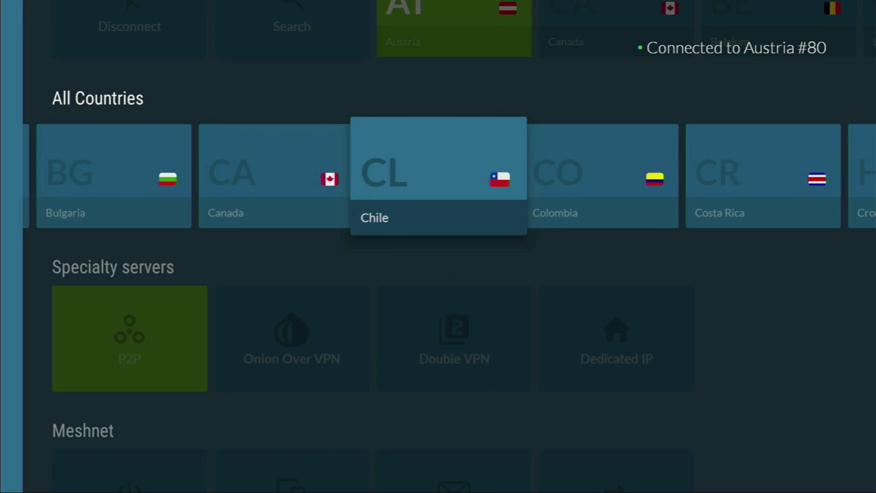
key(Left)
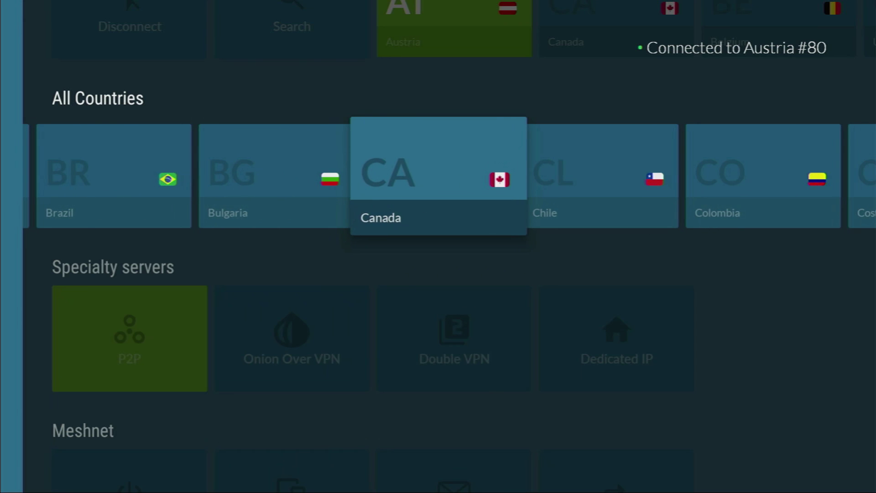
key(Left)
key(Up)
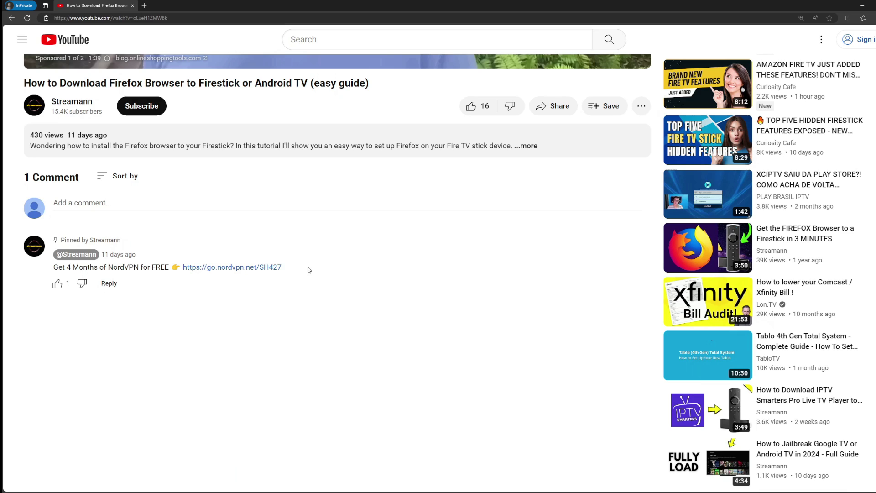
Step: Open the pinned comment's go.nordvpn.net link and highlight the extra-months offer text
drag(309, 269, 182, 270)
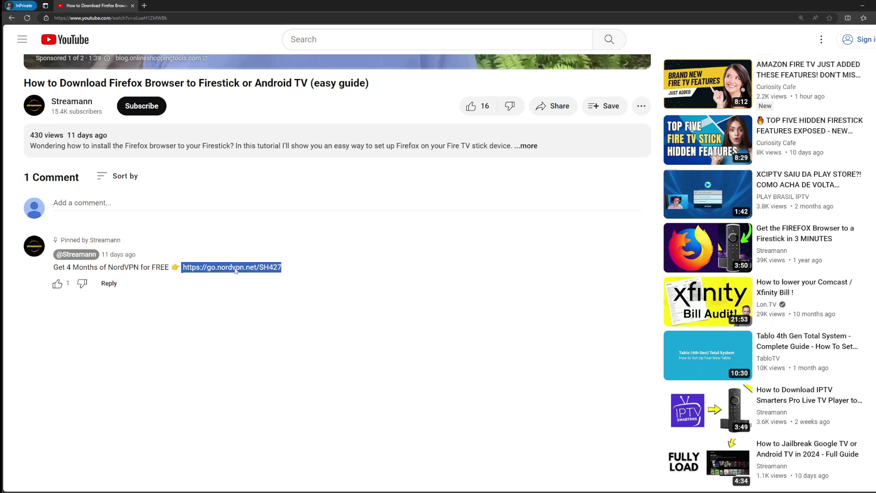
click(220, 271)
drag(373, 167, 363, 196)
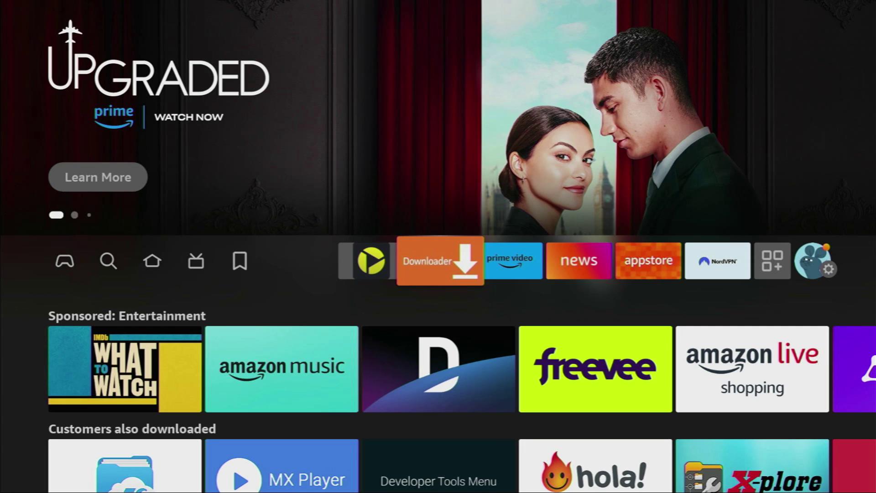
Step: Enter applinked.store in Downloader's Home address field and load it with Go
key(Up)
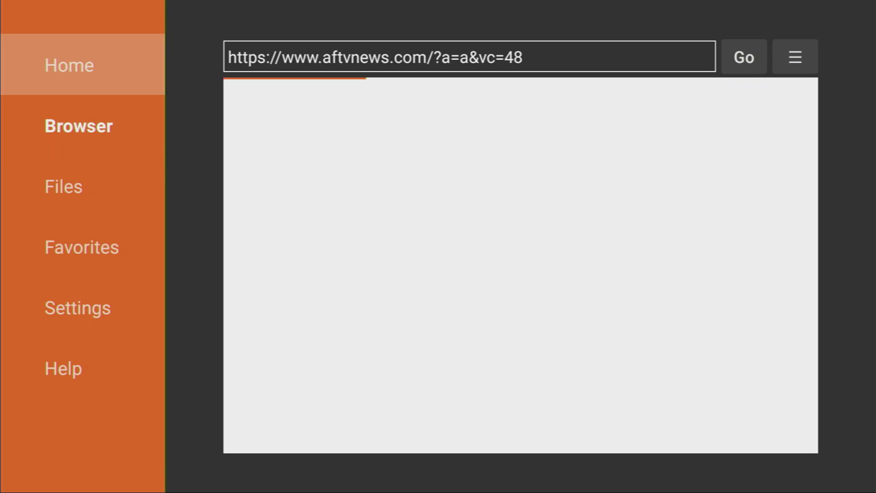
key(Return)
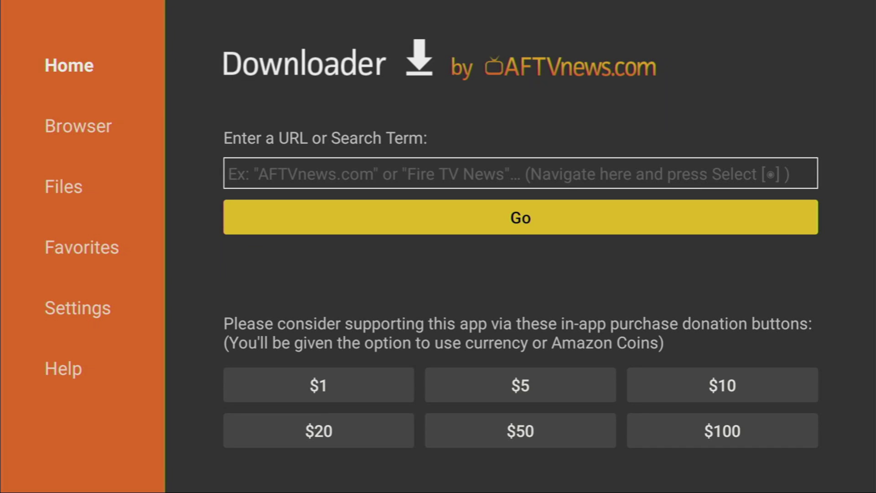
key(Up)
key(Return)
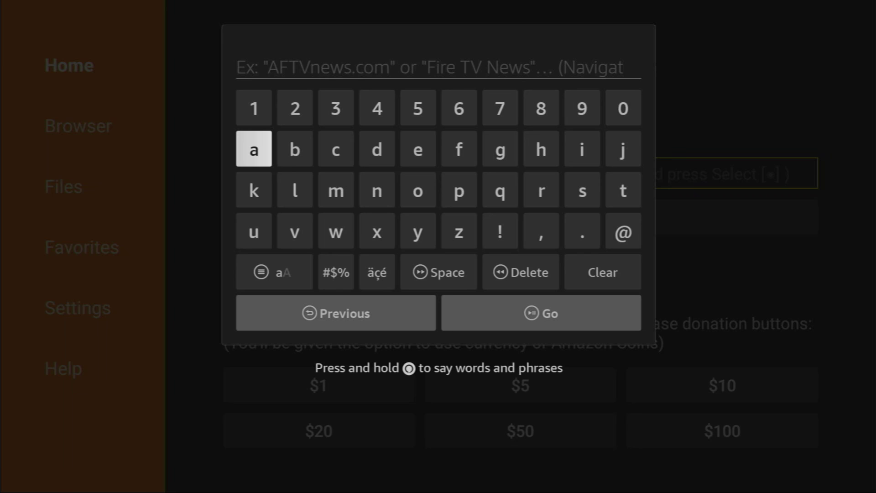
text(applinked.store)
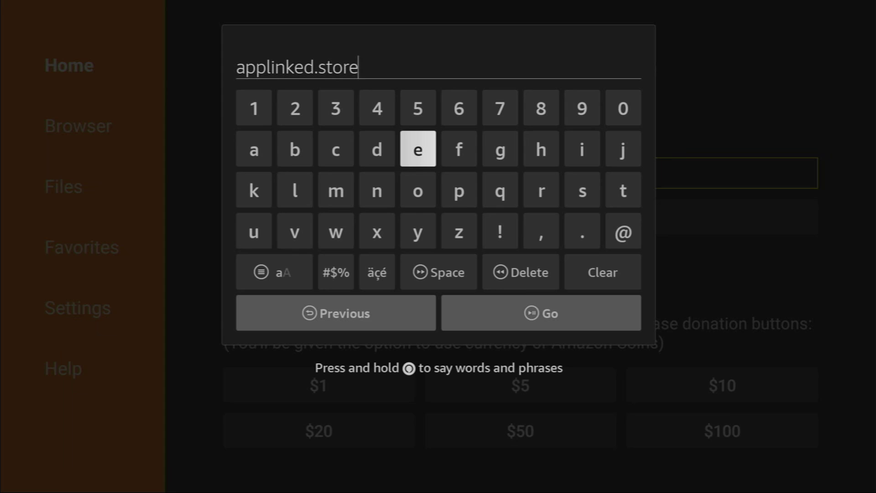
key(Down)
key(Down)
key(Down)
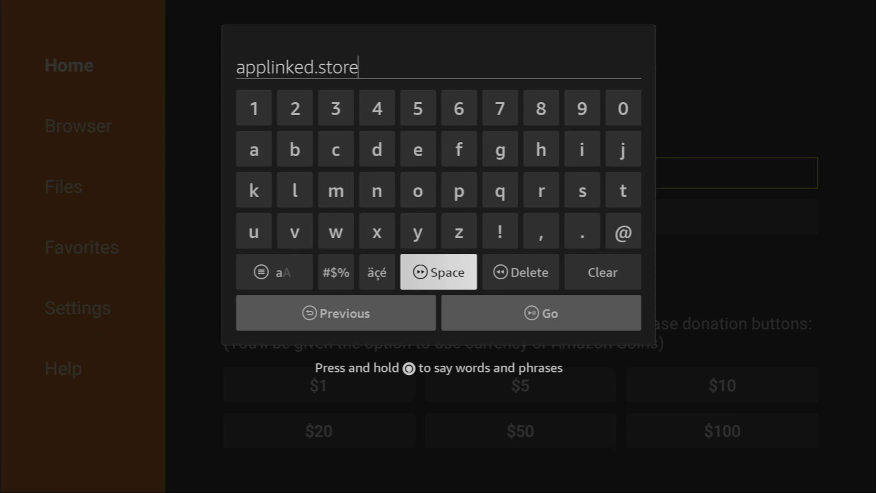
key(Down)
key(Right)
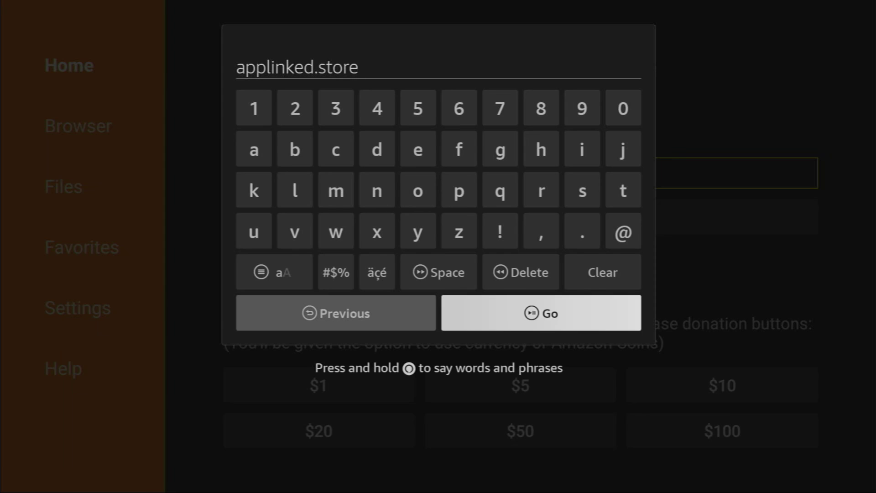
key(Return)
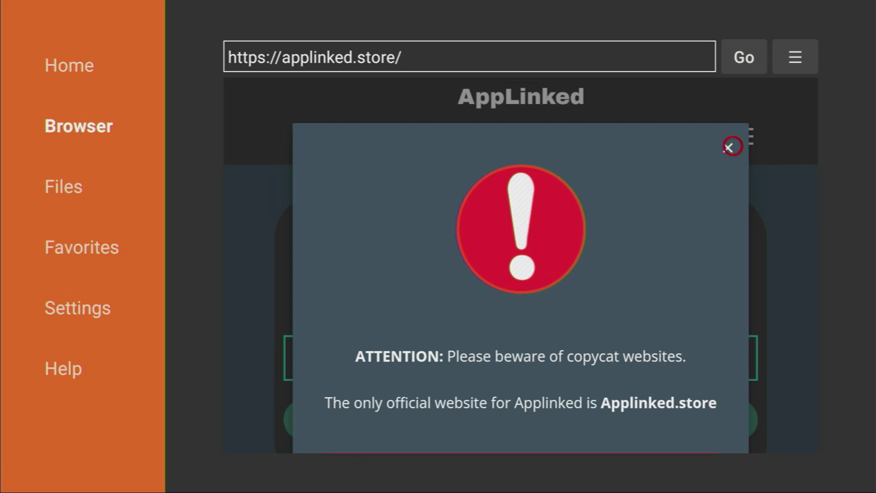
Step: Close the copycat-website attention popup and hit DOWNLOAD under Download The App
click(732, 147)
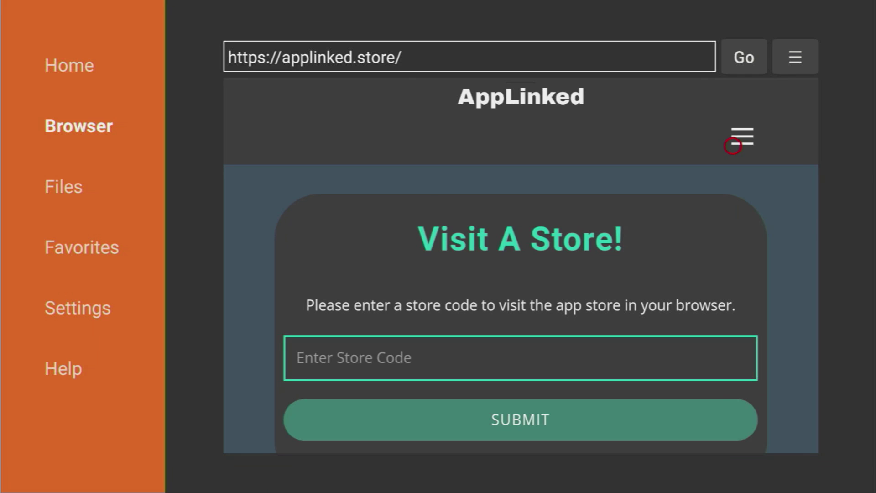
scroll(420, 435, down, 1)
scroll(420, 435, down, 3)
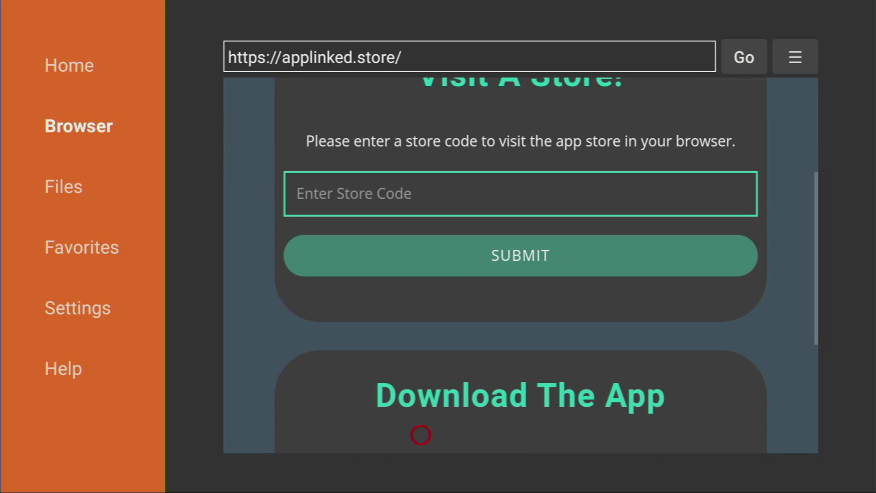
scroll(421, 435, down, 3)
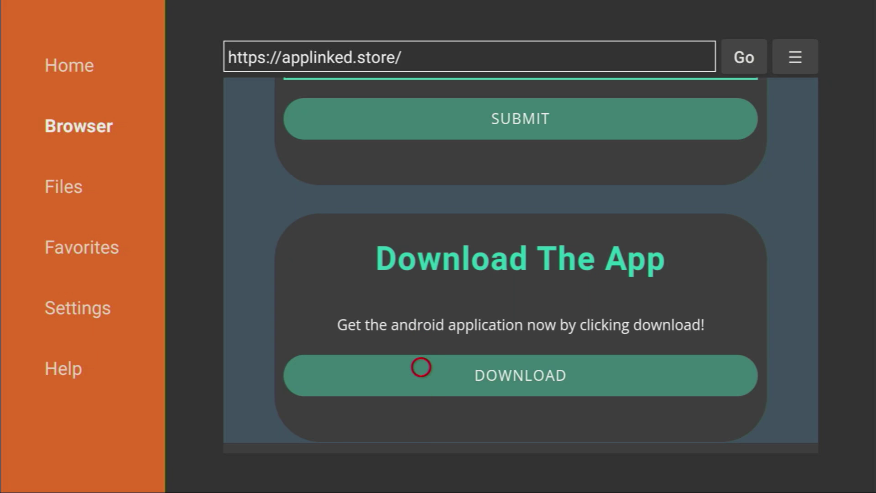
click(421, 368)
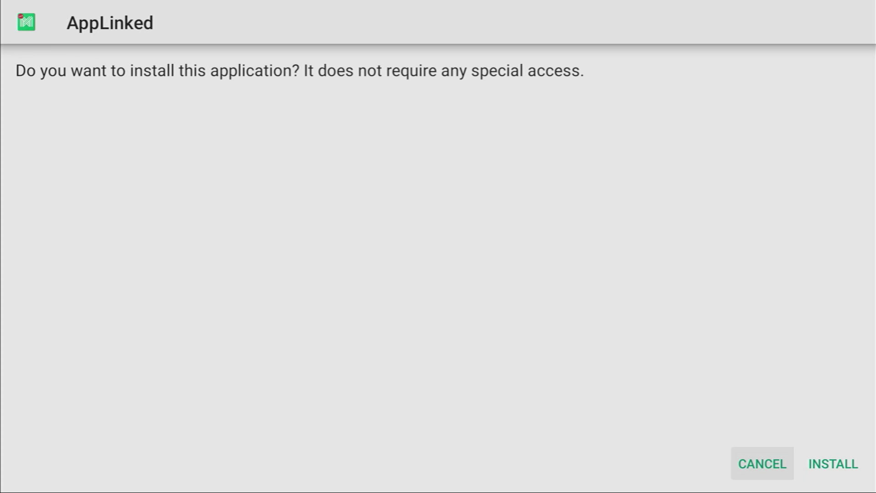
Step: Install AppLinked and dismiss the app-installed screen with DONE
key(Right)
key(Return)
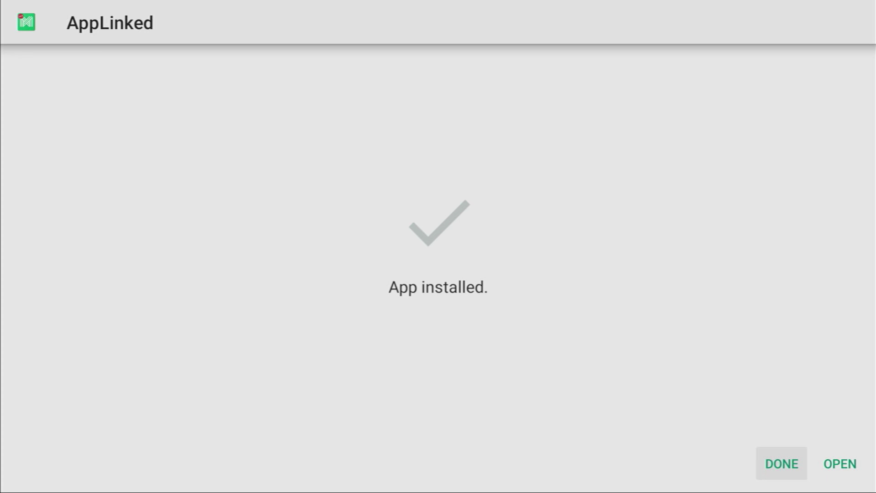
key(Right)
key(Left)
key(Return)
key(Return)
Step: Delete the applinked.apk installer from Downloader's Status dialog and confirm
key(Right)
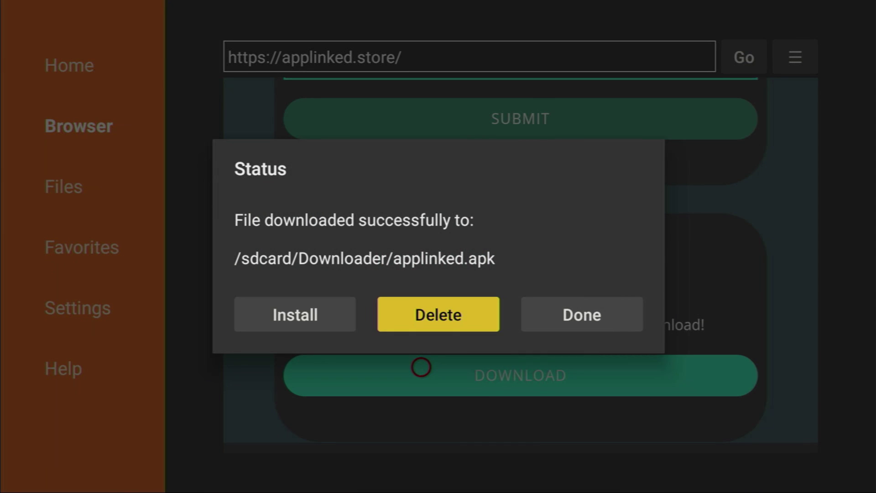
key(Return)
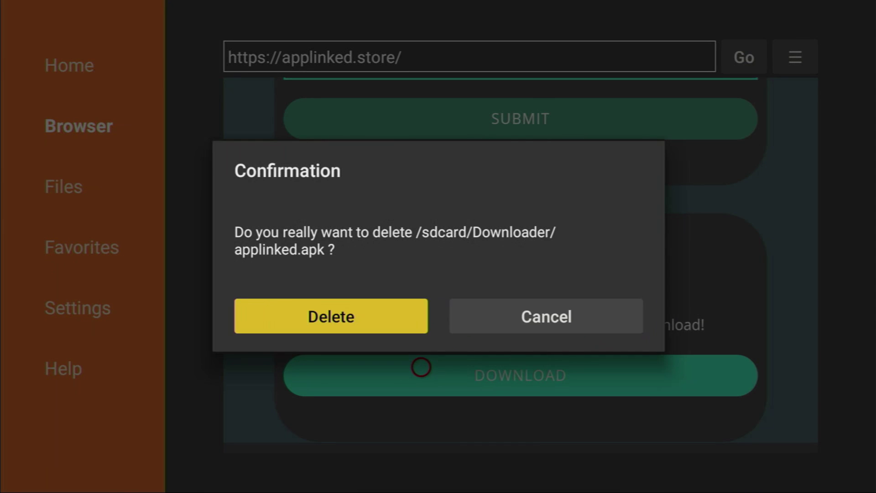
key(Return)
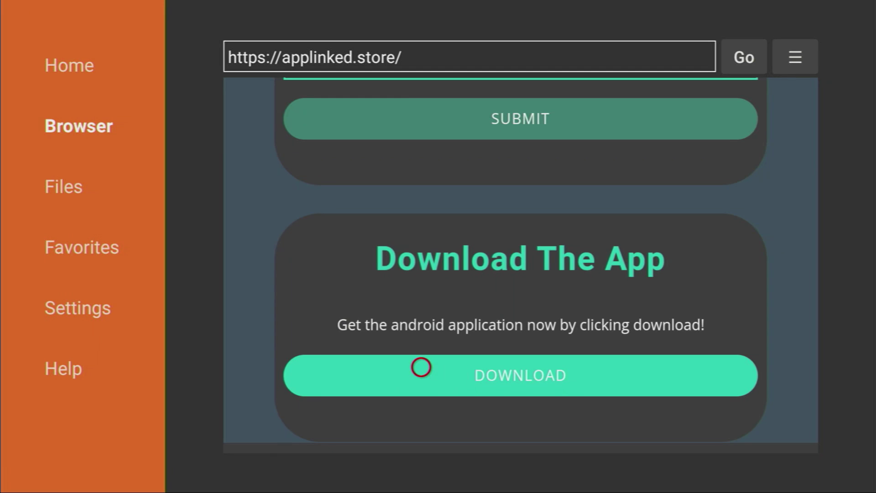
Step: Go Home, open the apps grid, and focus the AppLinked tile at the end
key(Home)
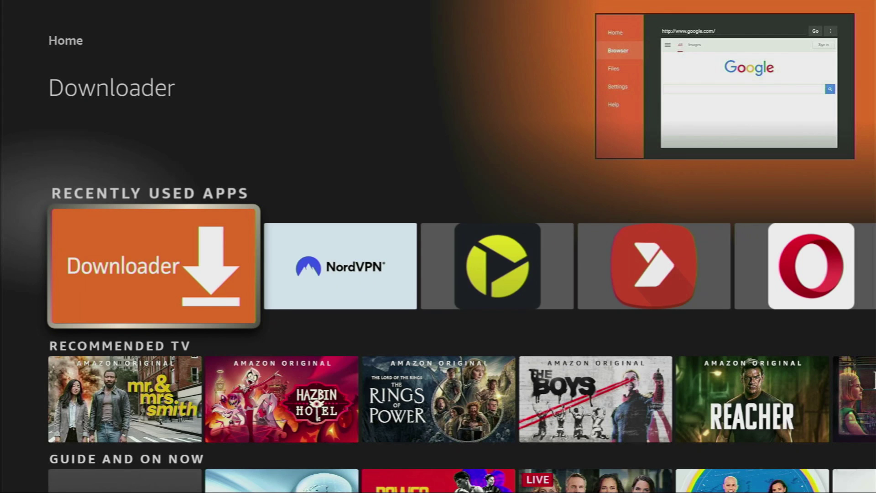
key(Right)
key(Right)
key(Right)
key(Right)
key(Right)
key(Right)
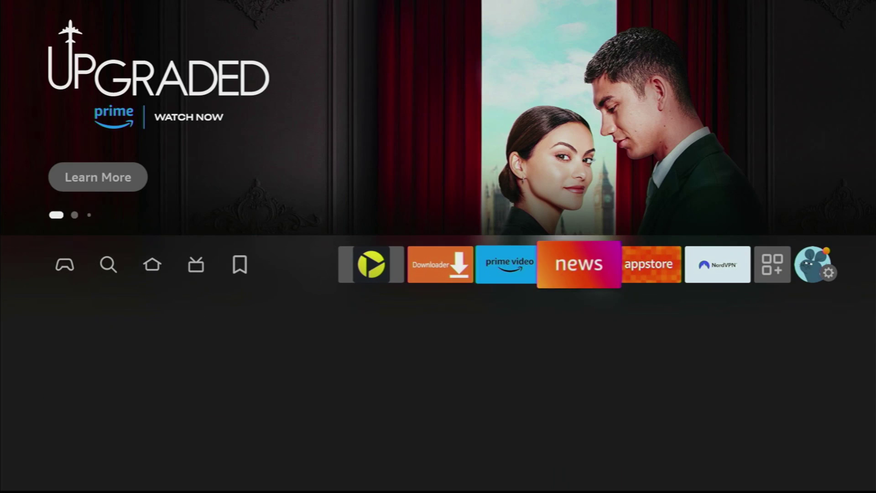
key(Right)
key(Right)
key(Right)
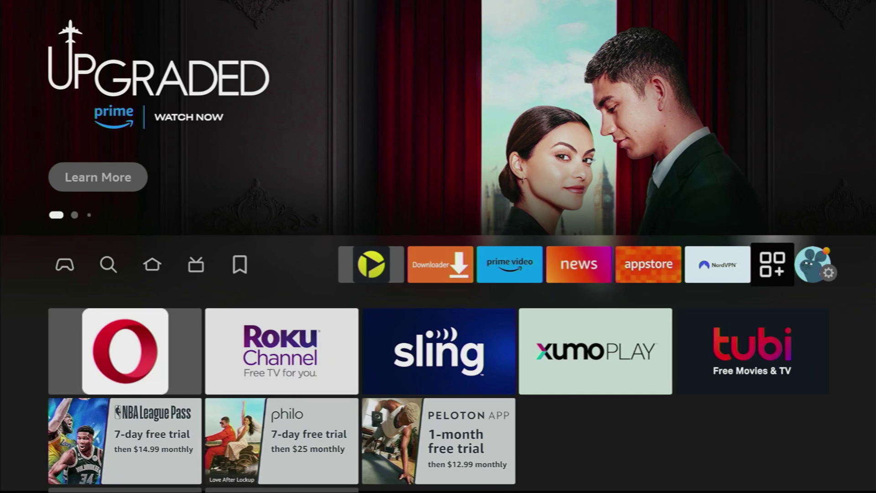
key(Return)
key(Down)
key(Down)
key(Right)
key(Left)
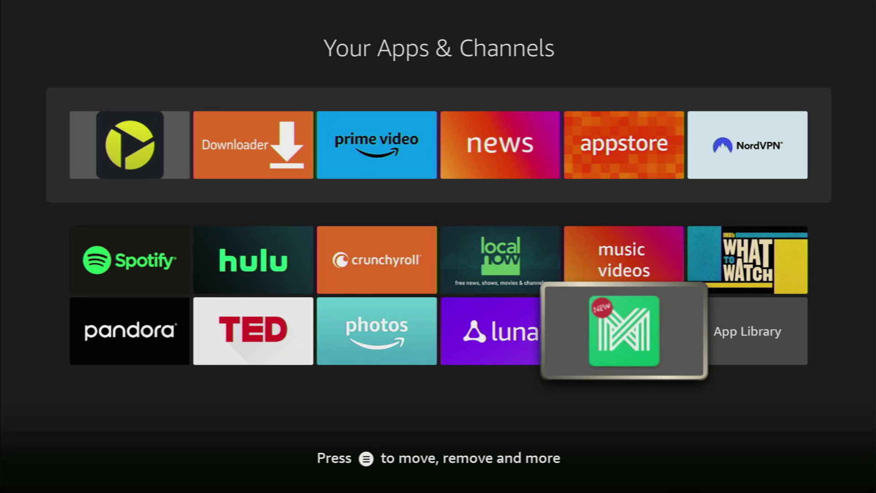
Step: Choose Move to front from AppLinked's Menu options, then check the new order
key(Menu)
key(Down)
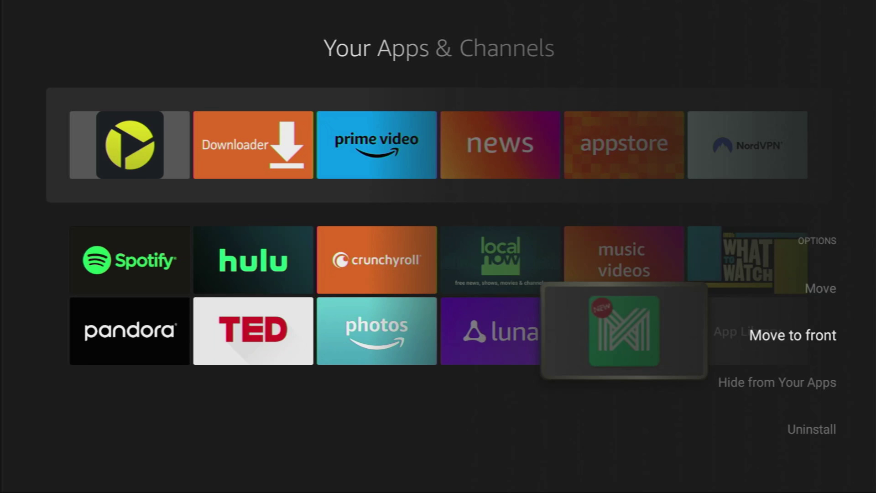
key(Return)
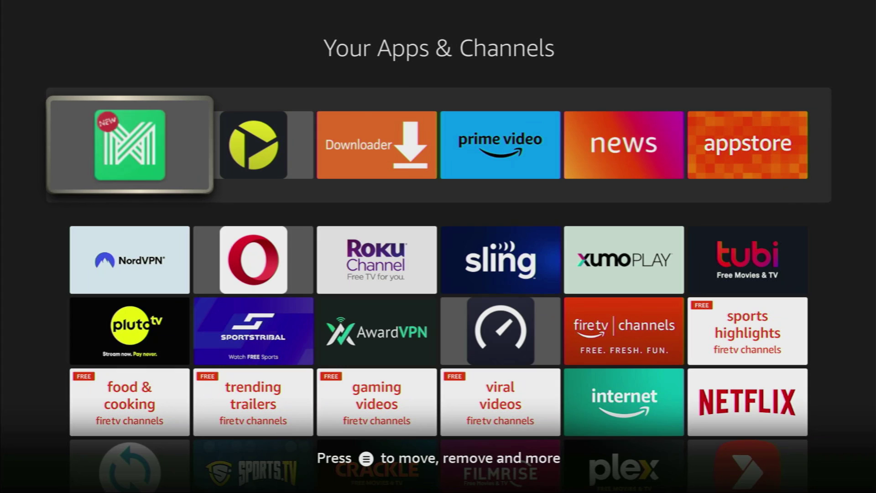
key(Down)
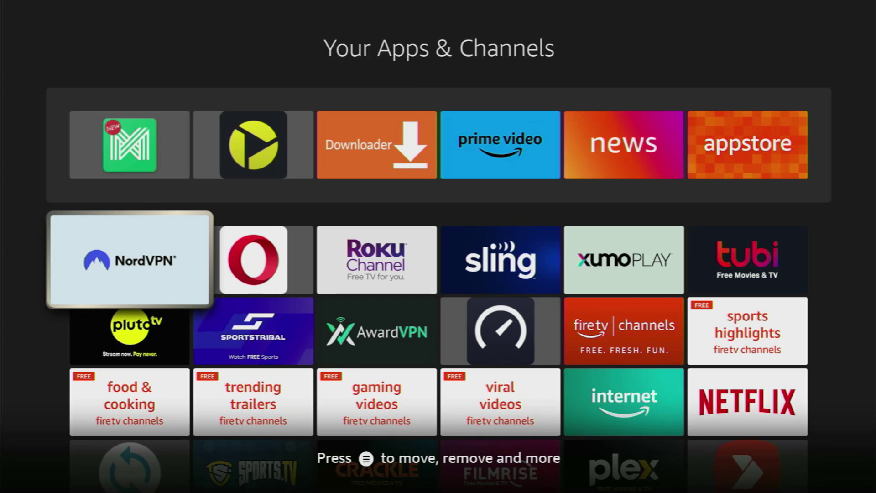
key(Up)
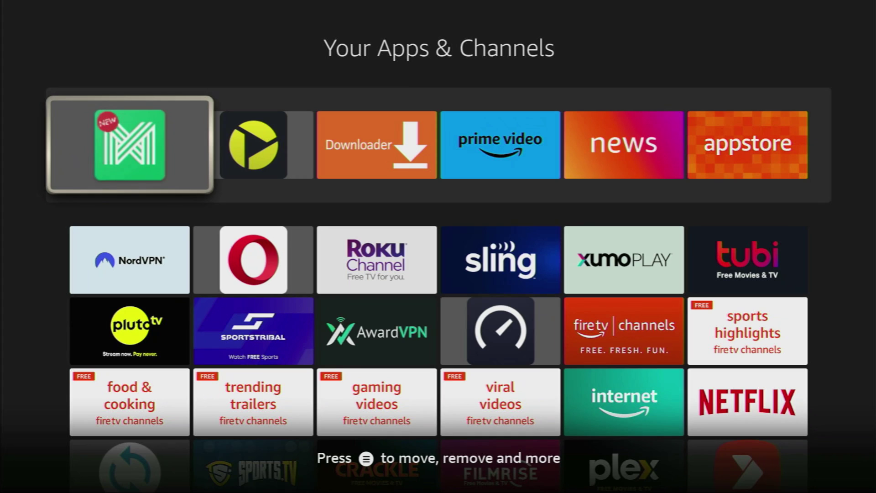